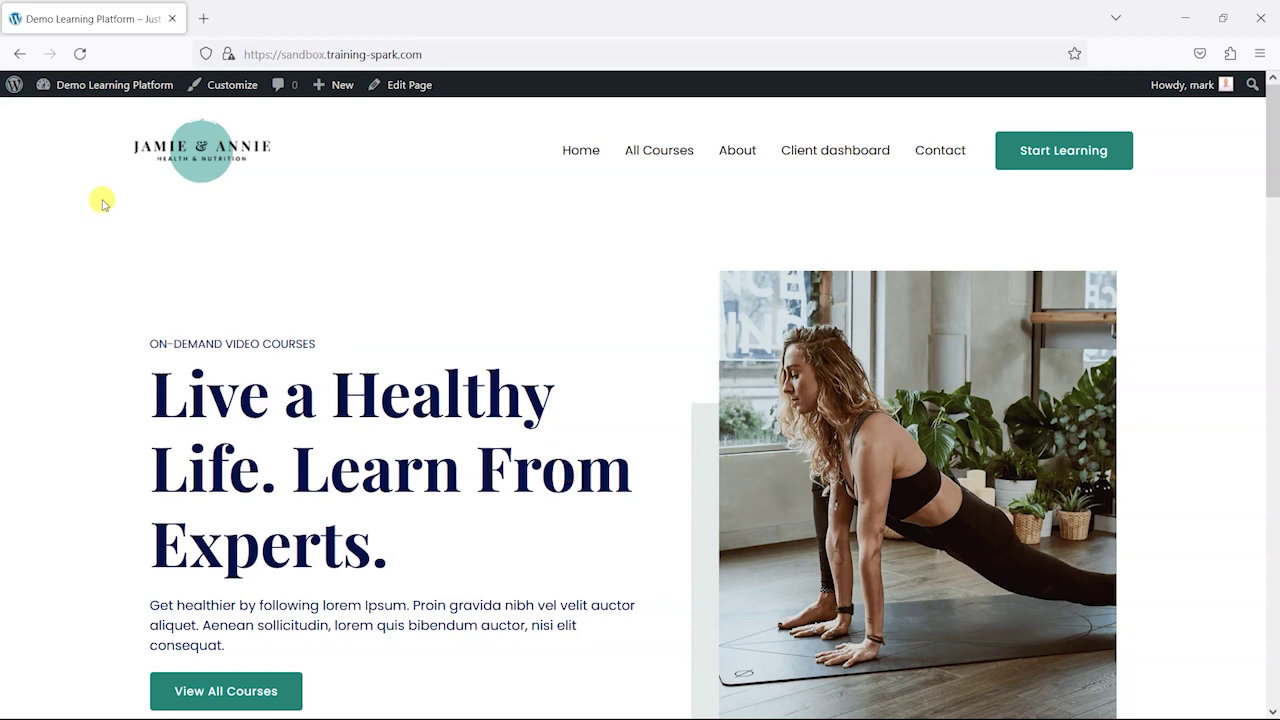
# Step: Check that LearnDash 101's Course Navigation Settings show Linear progression, then switch to the student's window
pyautogui.moveTo(77, 88)
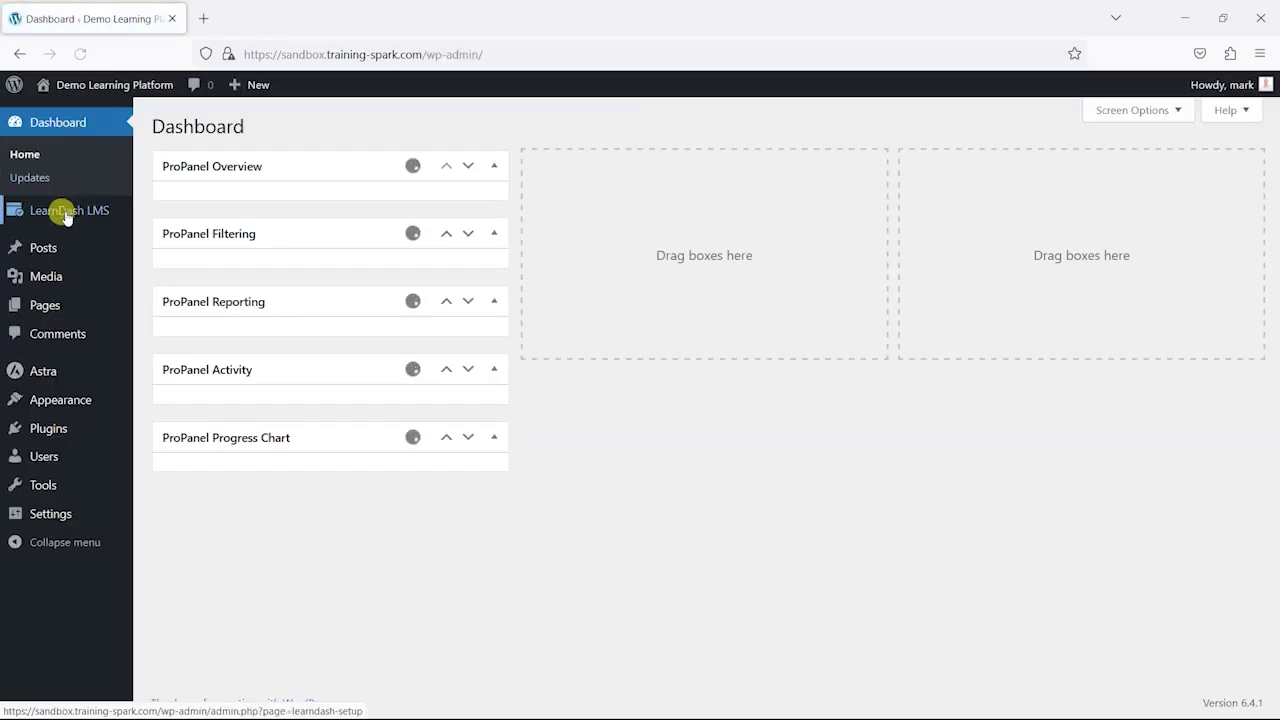
pyautogui.moveTo(60, 214)
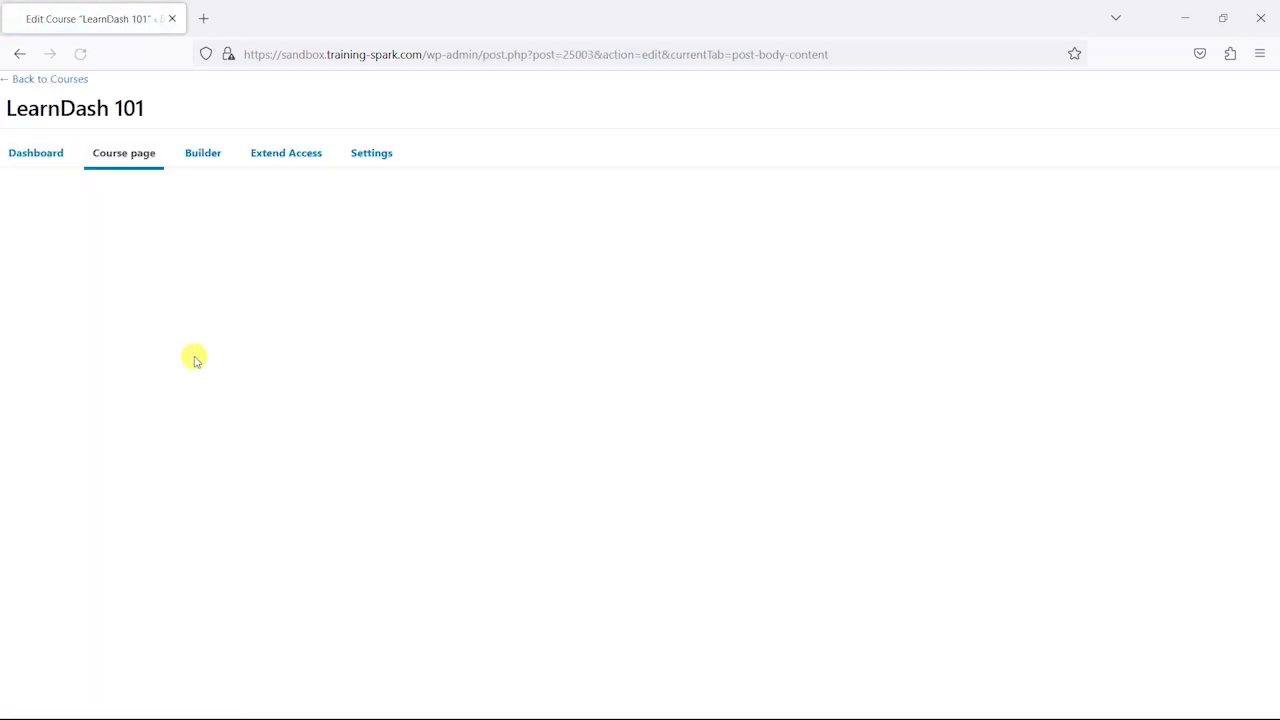
pyautogui.click(377, 157)
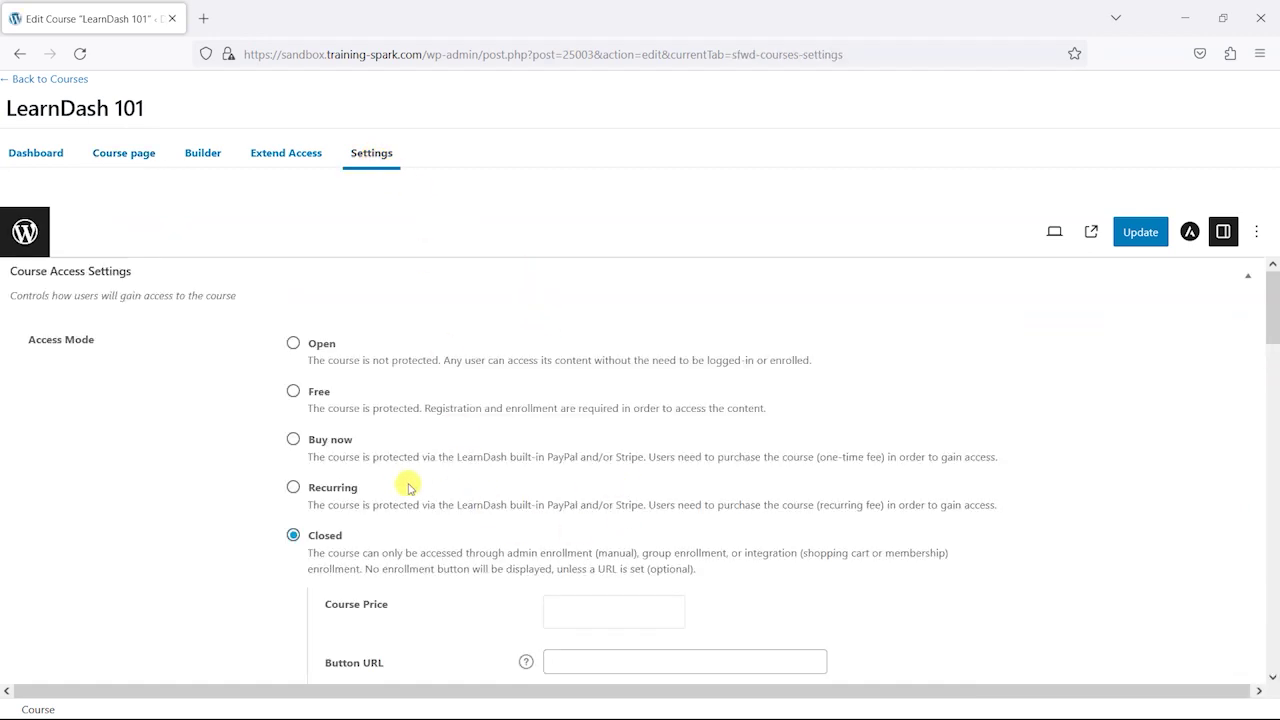
pyautogui.scroll(-15, 412, 490)
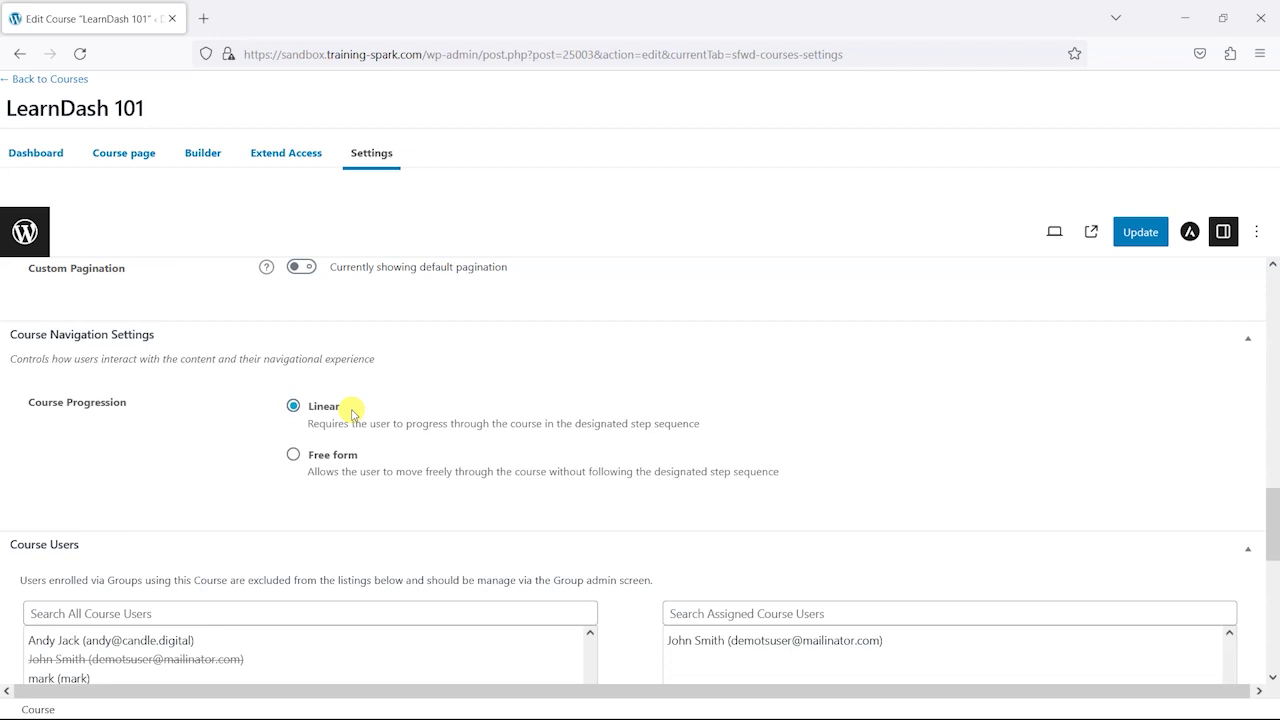
pyautogui.hotkey('alt', 'Tab')
# Step: Reload the course page as the student and expand the Dashboard Overview lesson's topics
pyautogui.click(900, 360)
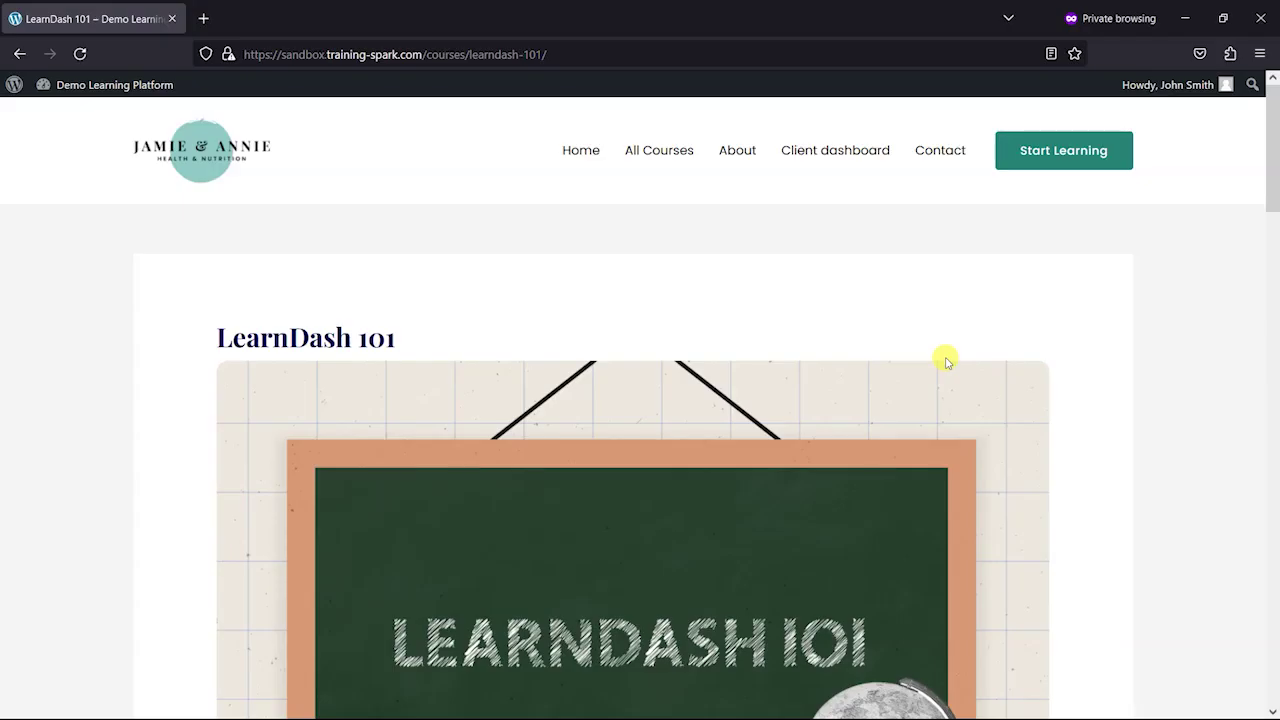
pyautogui.click(80, 53)
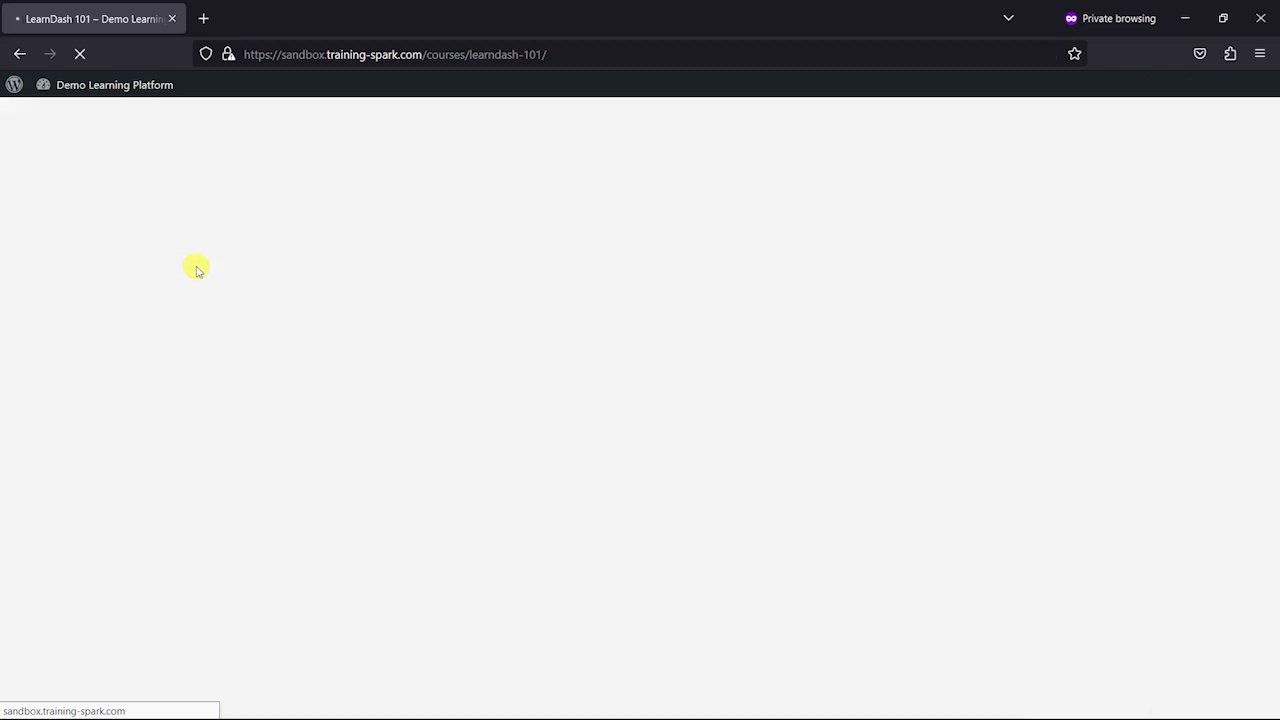
pyautogui.scroll(-1, 119, 407)
pyautogui.scroll(-7, 119, 407)
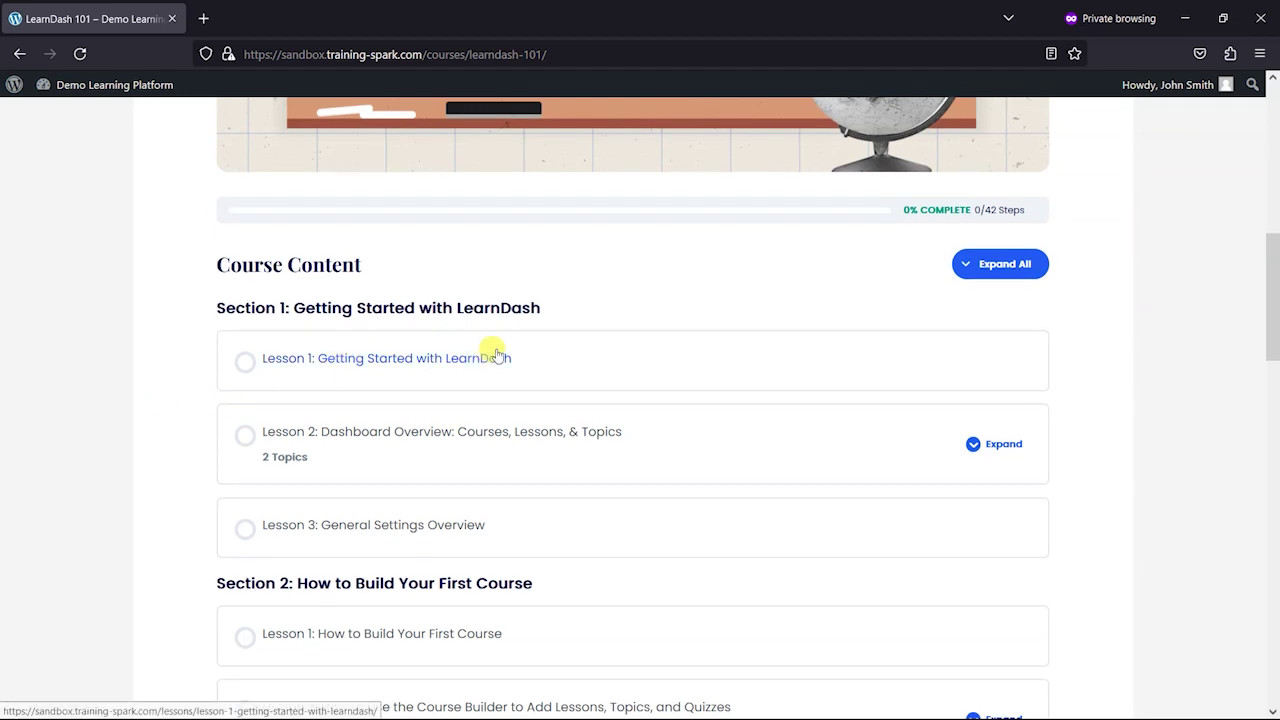
pyautogui.scroll(-2, 986, 363)
pyautogui.click(994, 268)
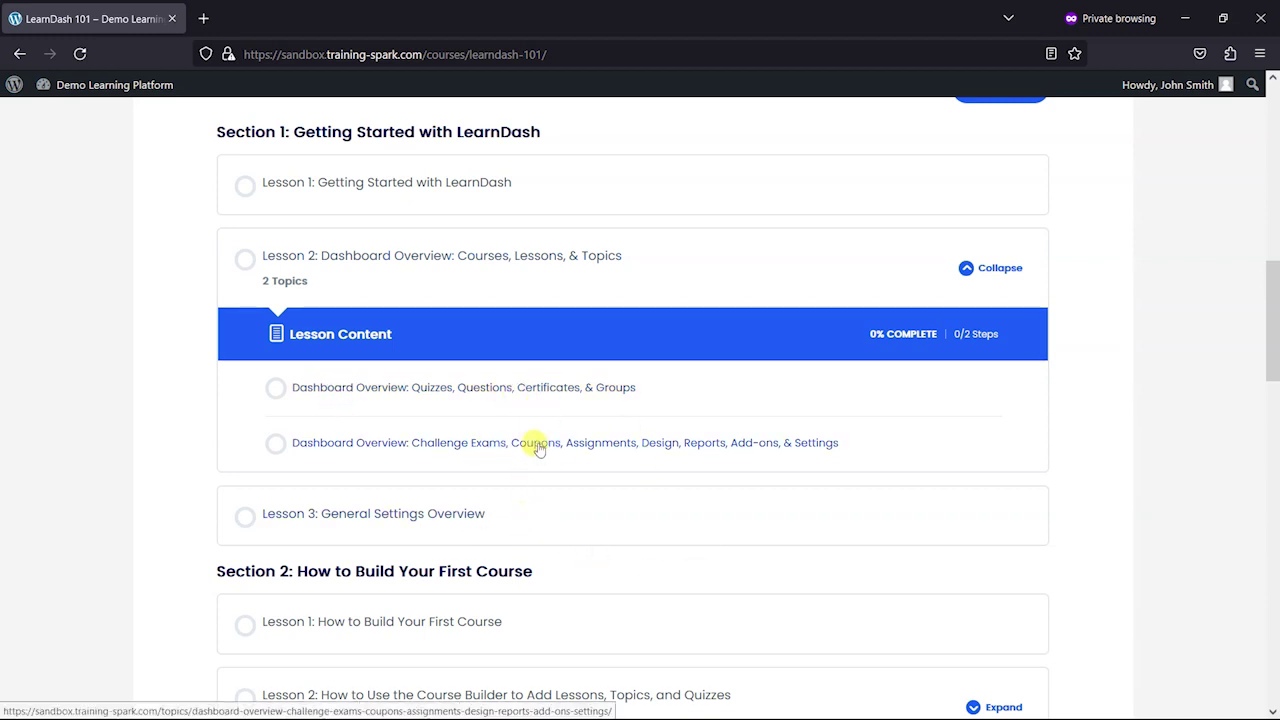
# Step: Try opening the Course Builder lesson out of order, then go back to Lesson 1
pyautogui.scroll(-2, 563, 480)
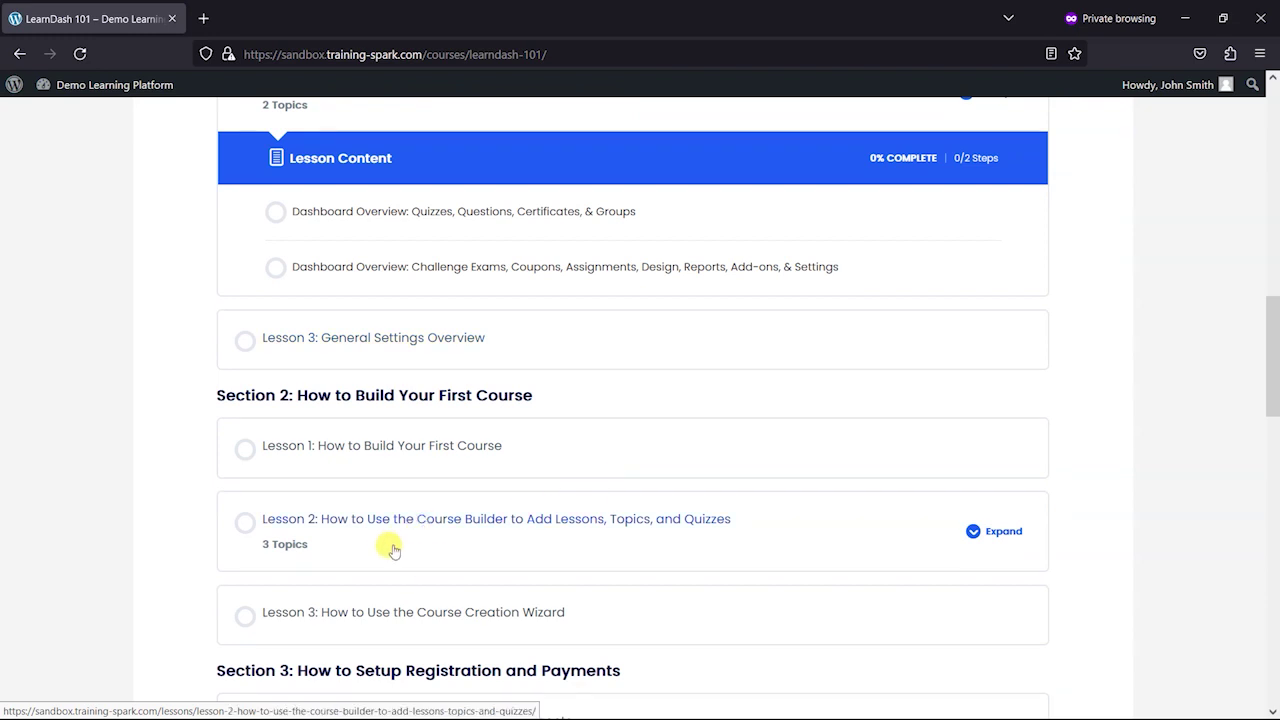
pyautogui.click(385, 530)
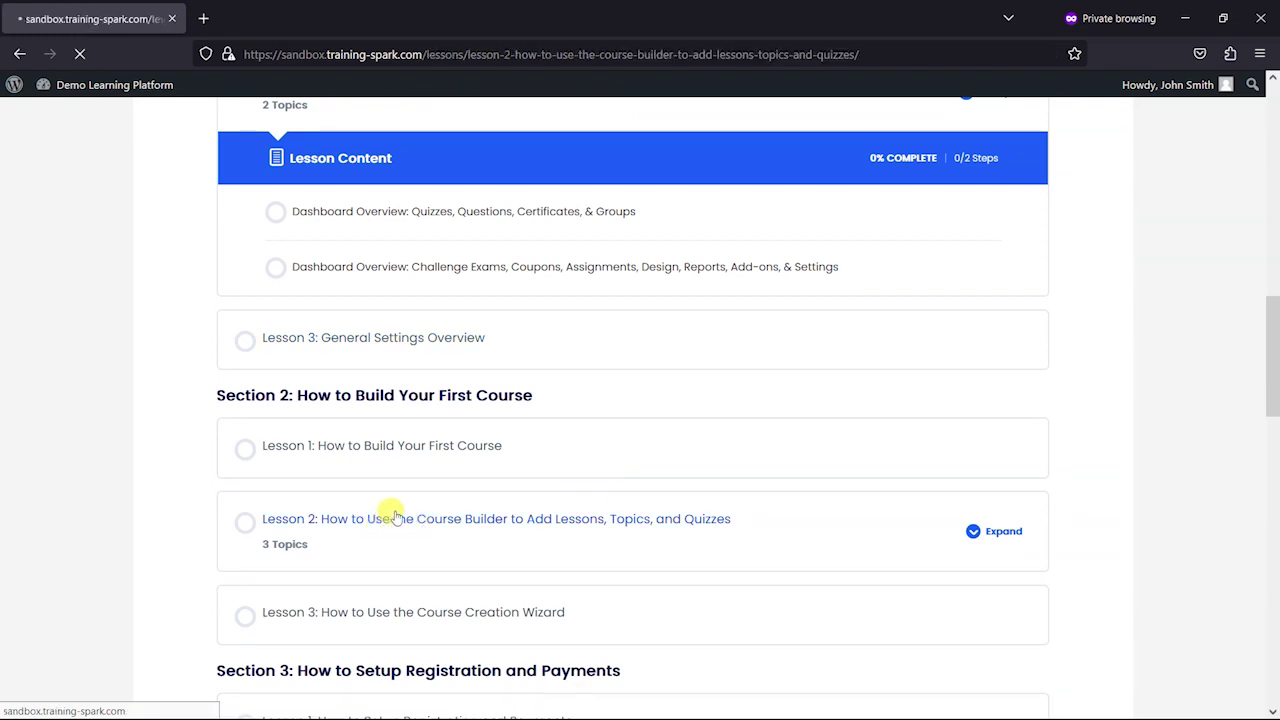
pyautogui.scroll(-1, 410, 518)
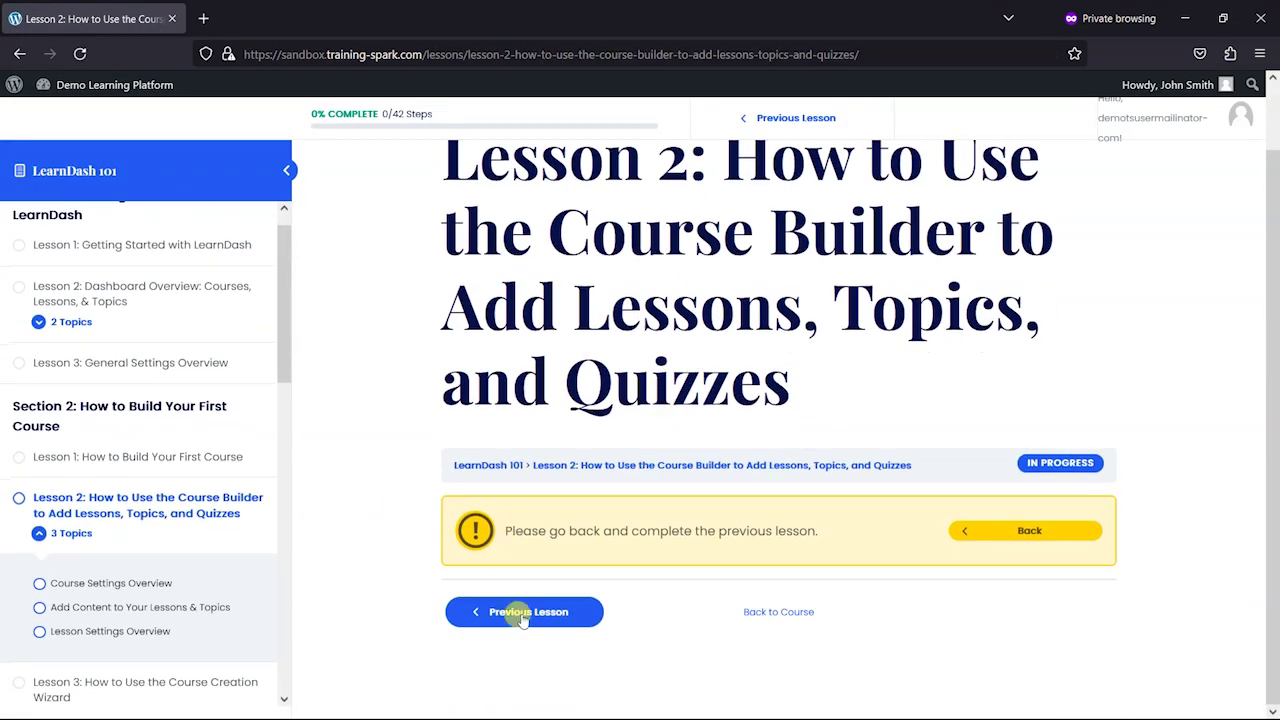
pyautogui.moveTo(512, 531); pyautogui.dragTo(845, 527)
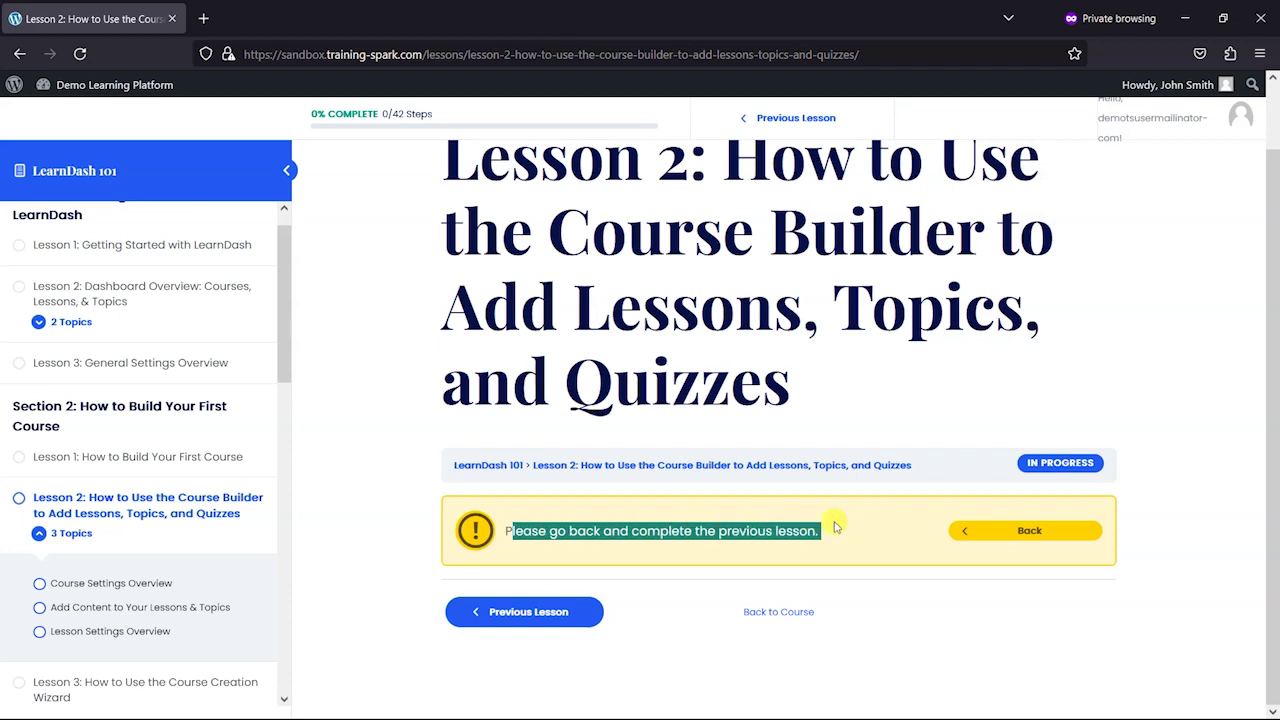
pyautogui.click(1020, 530)
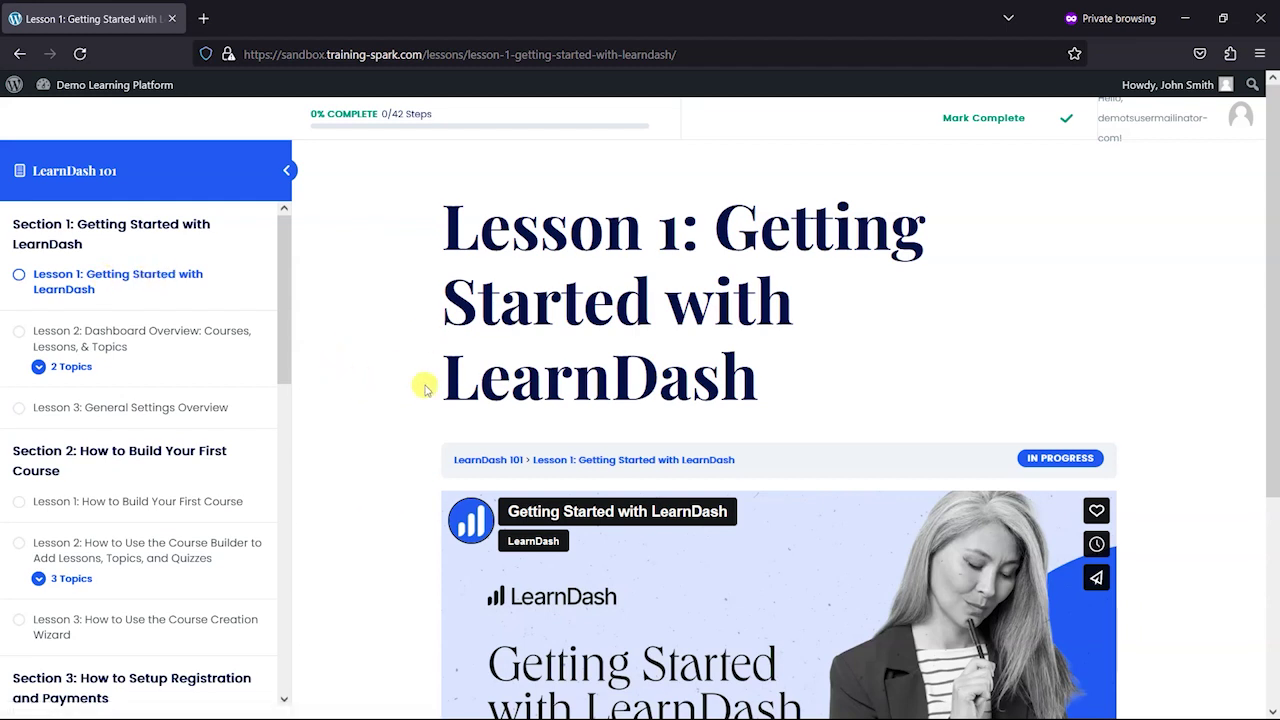
# Step: Set LearnDash 101's course progression to Free form, update it, and return to the student's lesson
pyautogui.hotkey('alt', 'Tab')
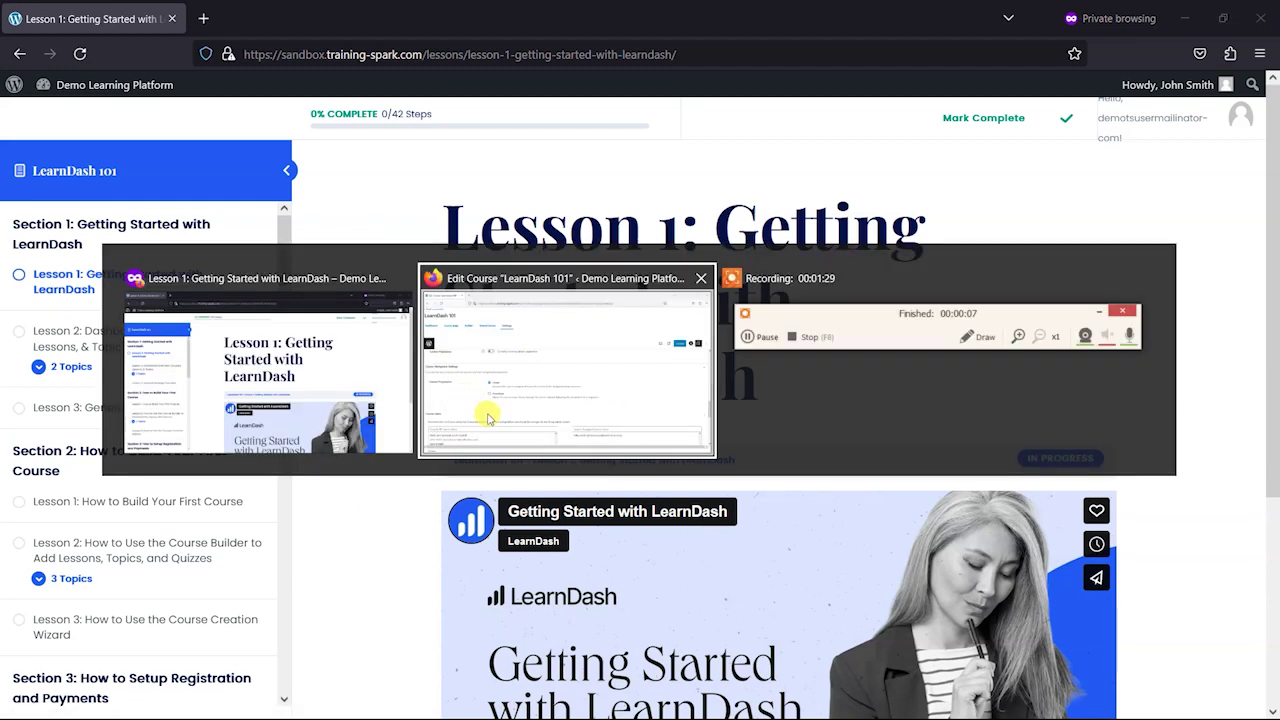
pyautogui.click(600, 354)
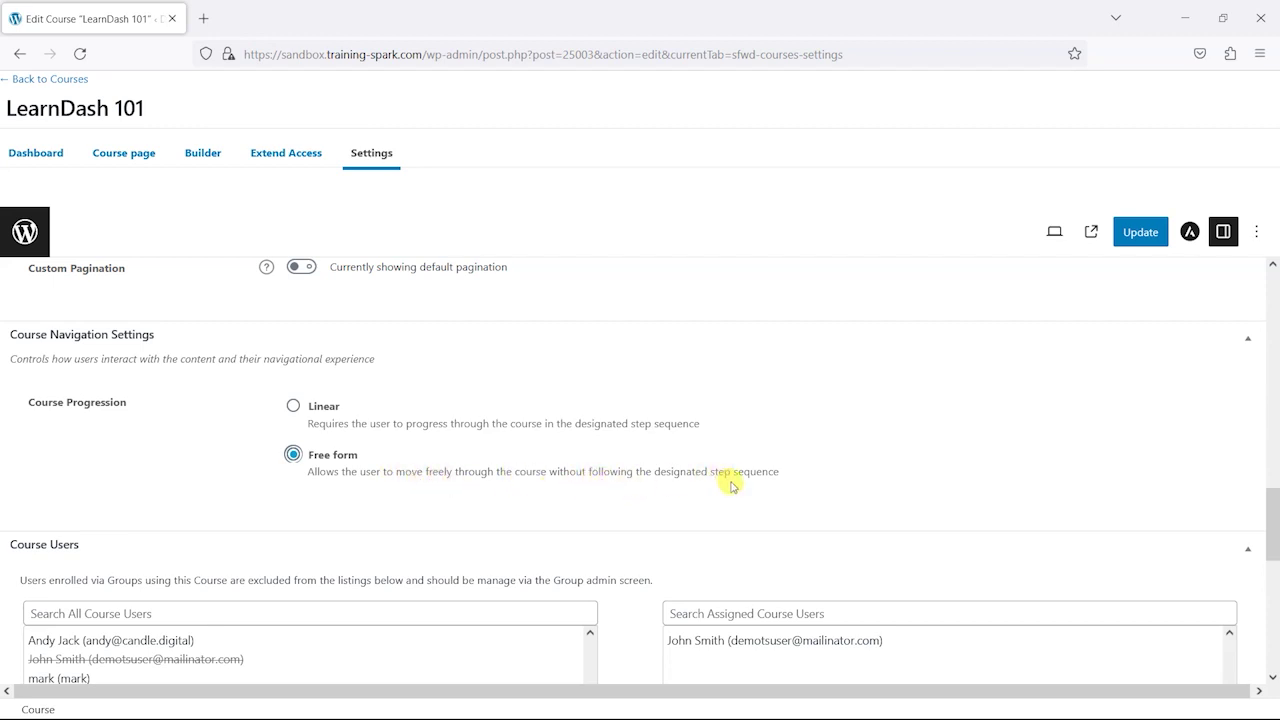
pyautogui.click(1146, 233)
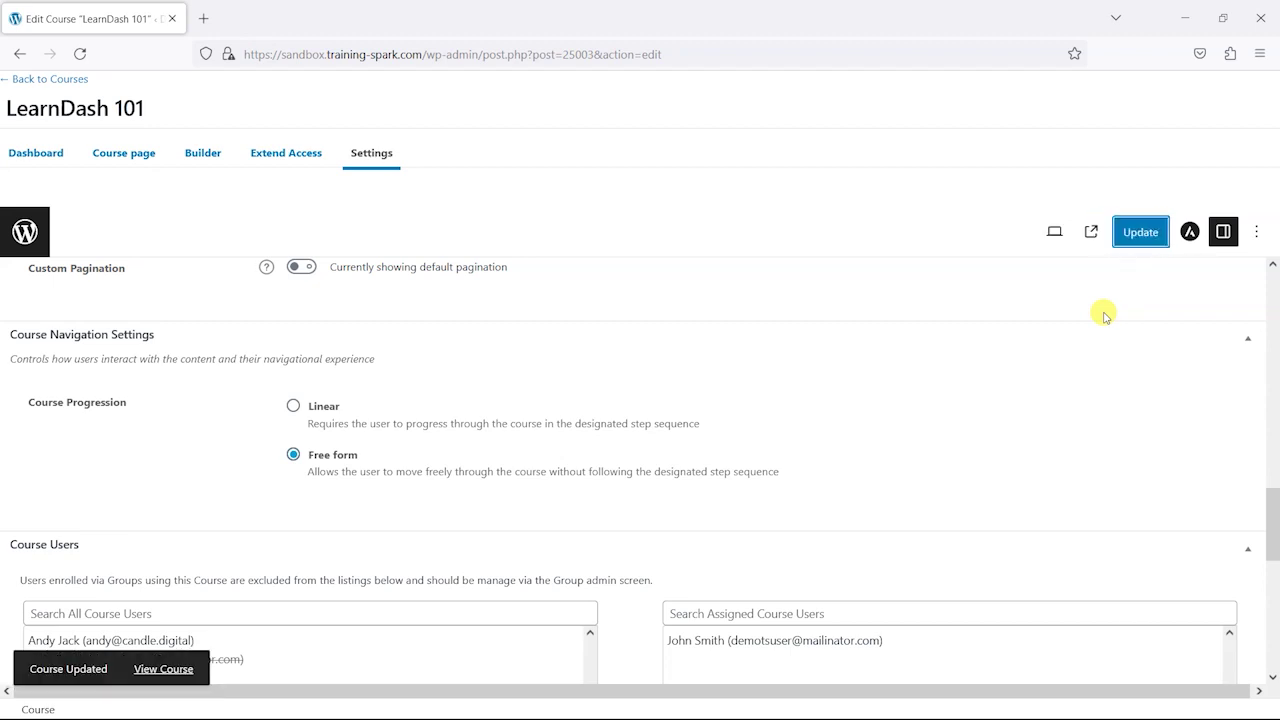
pyautogui.hotkey('alt', 'Tab')
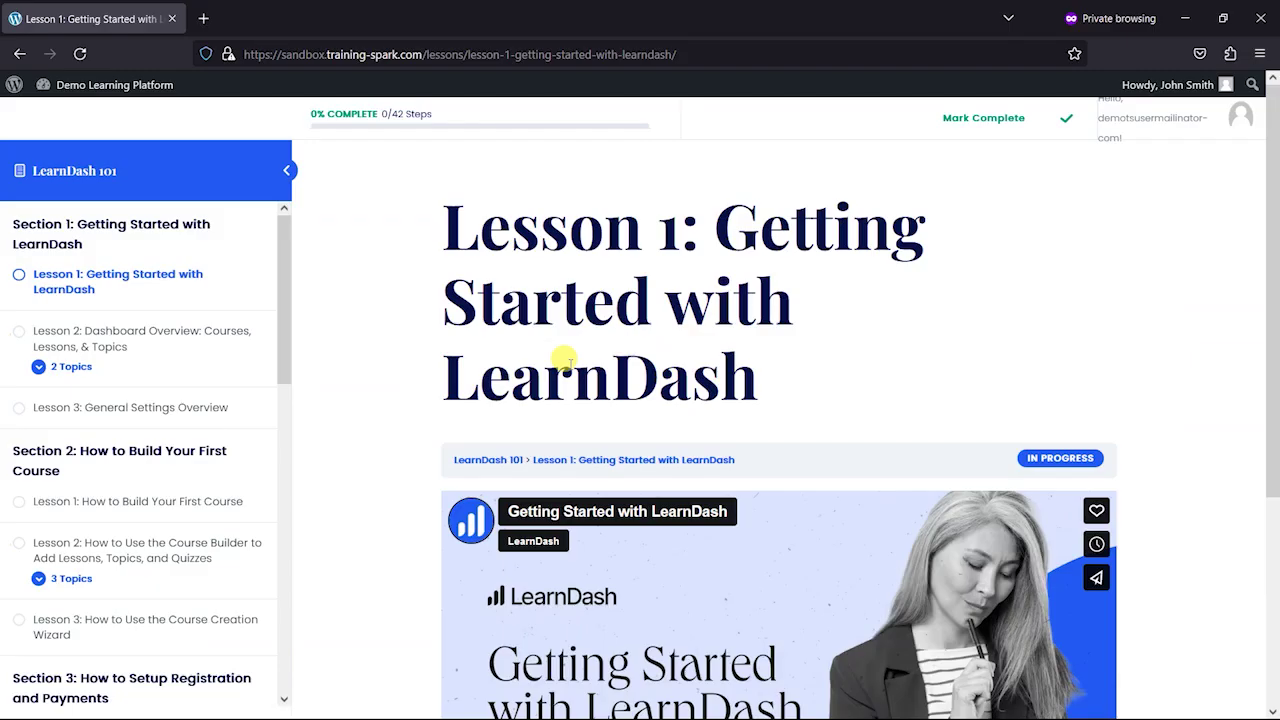
# Step: Reload as the student and open Lesson 3's PayPal Settings topic out of order
pyautogui.click(80, 55)
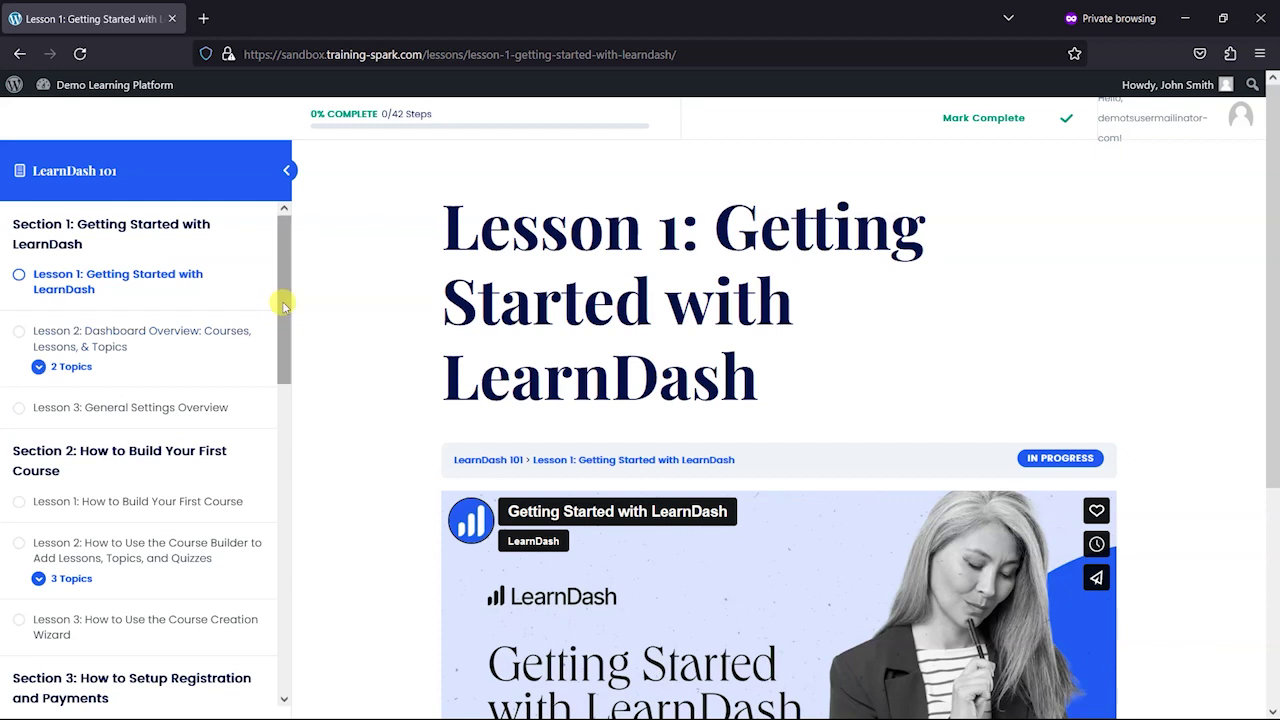
pyautogui.moveTo(277, 300); pyautogui.dragTo(280, 428)
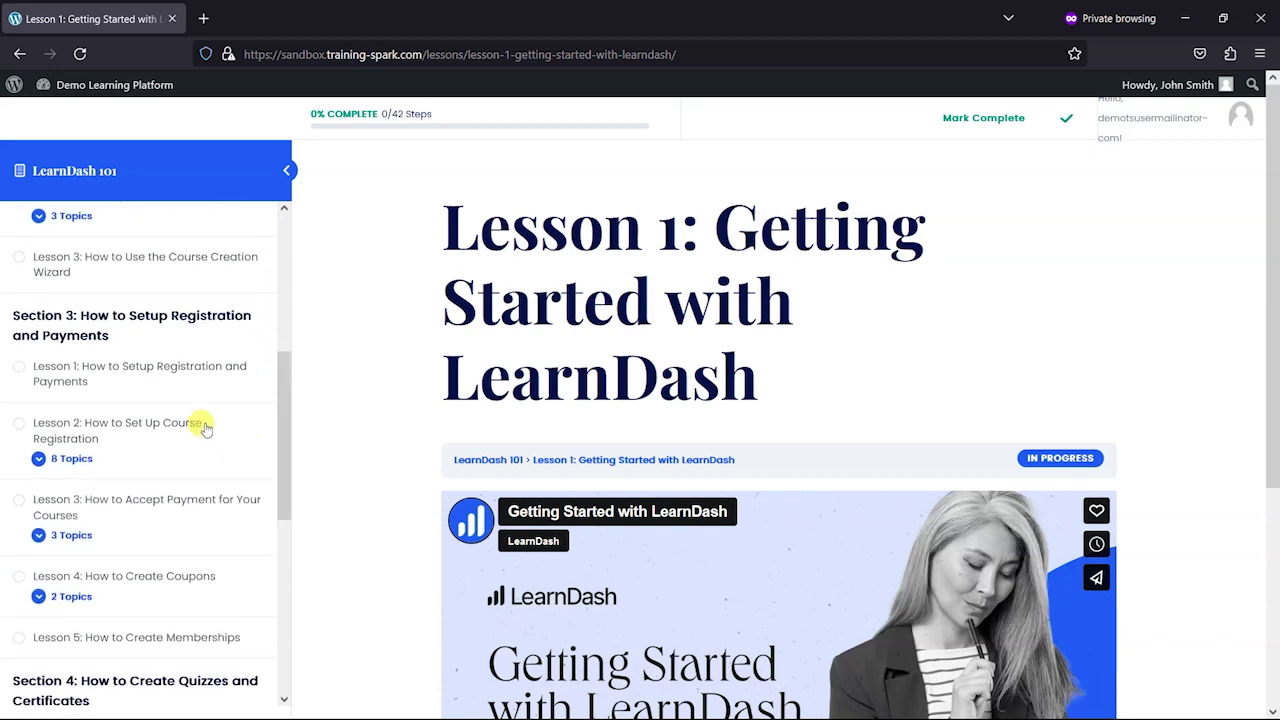
pyautogui.click(58, 535)
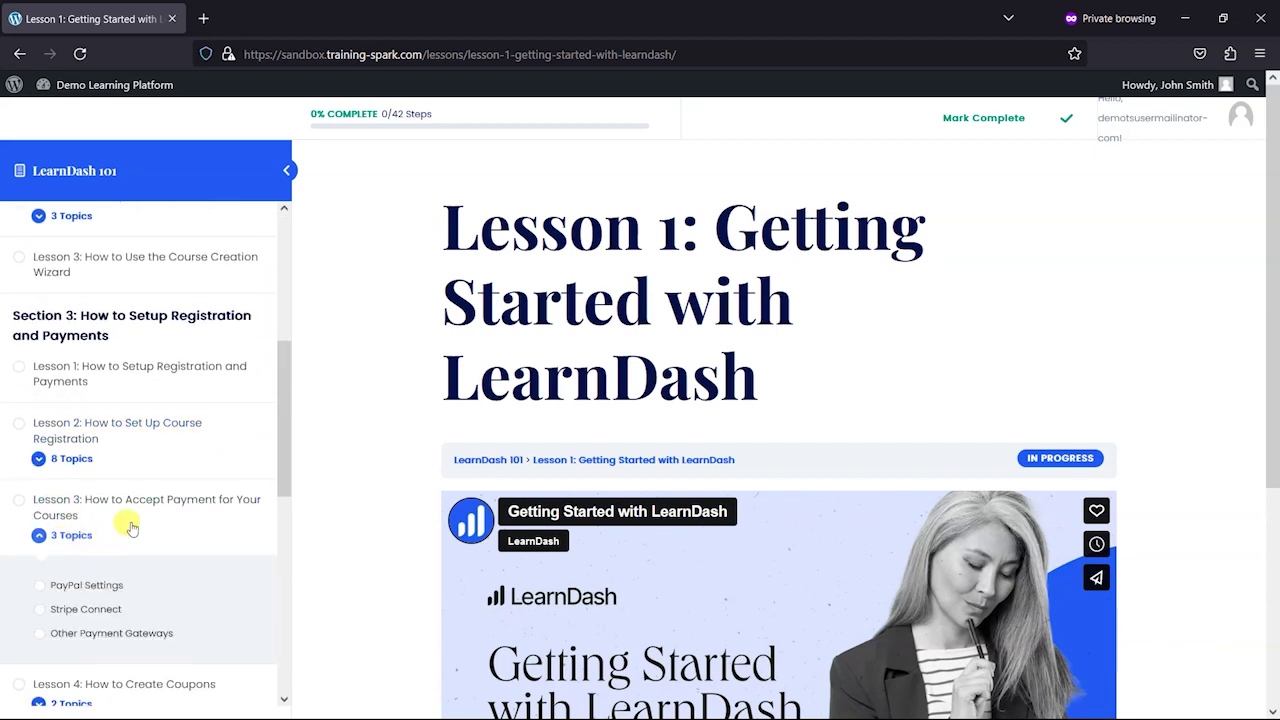
pyautogui.scroll(-1, 106, 528)
pyautogui.click(96, 479)
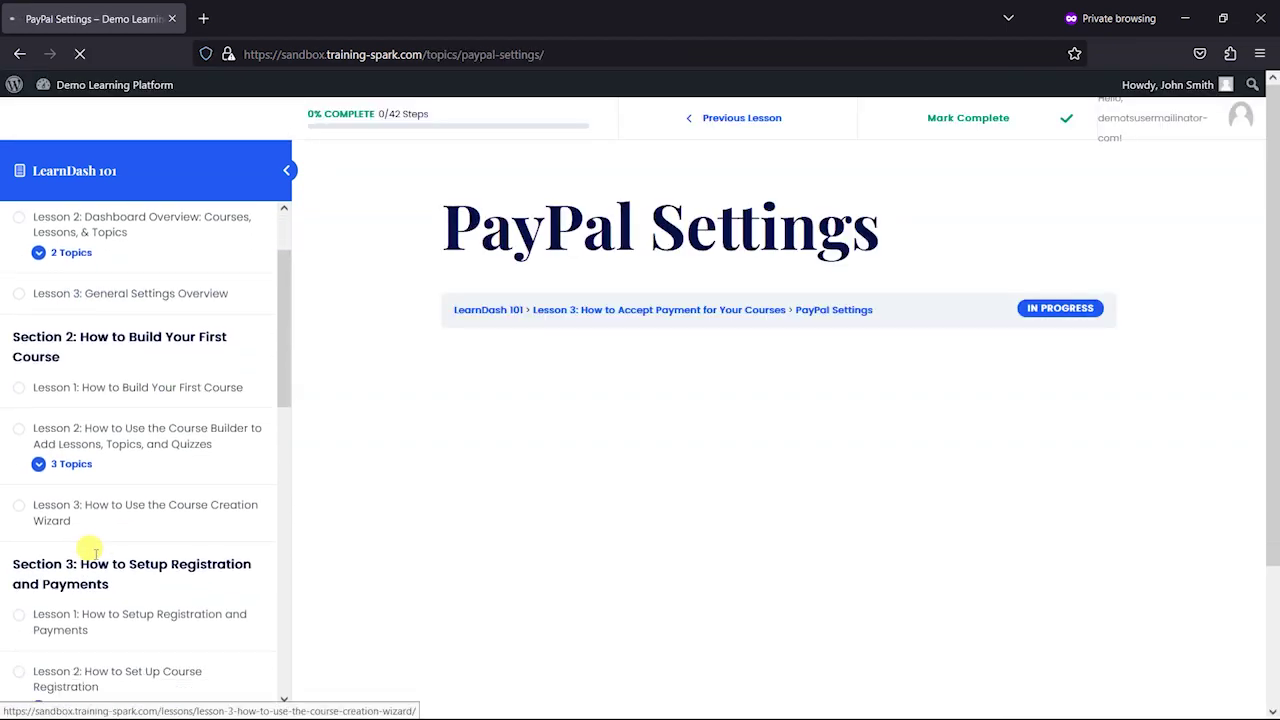
# Step: Mark the PayPal Settings topic complete, bringing the course to 2%
pyautogui.scroll(-3, 860, 435)
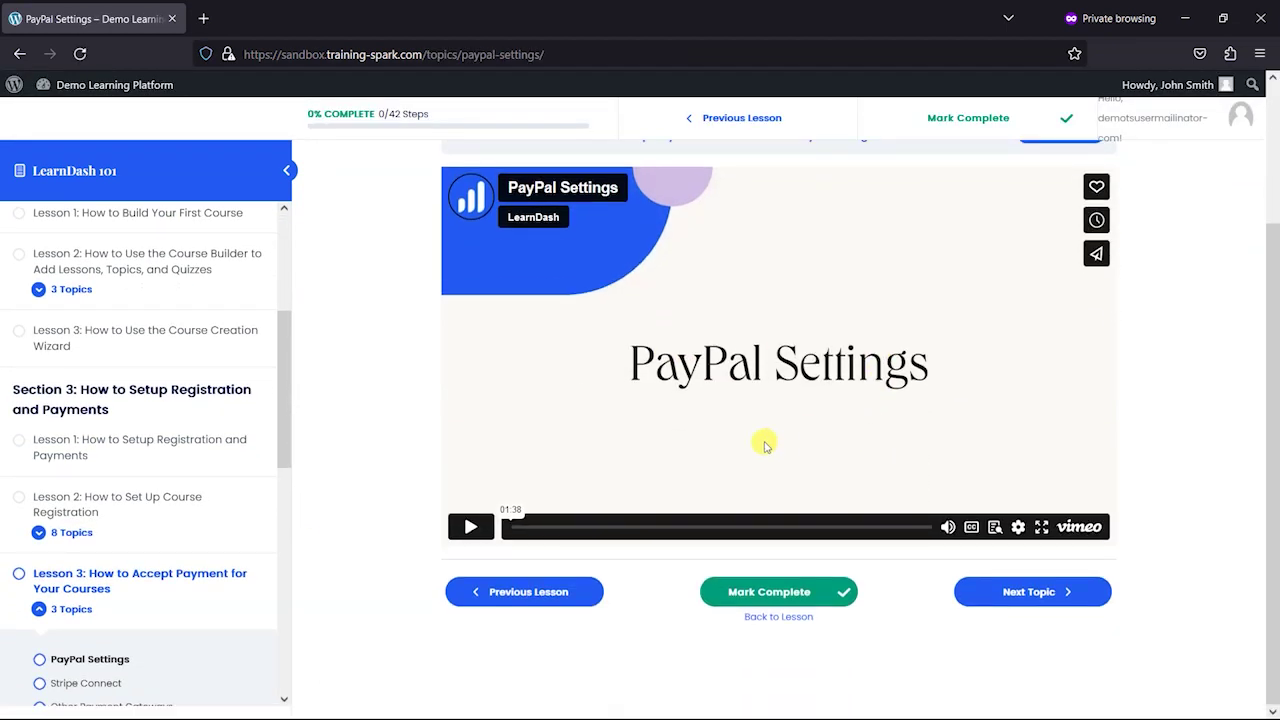
pyautogui.scroll(3, 950, 360)
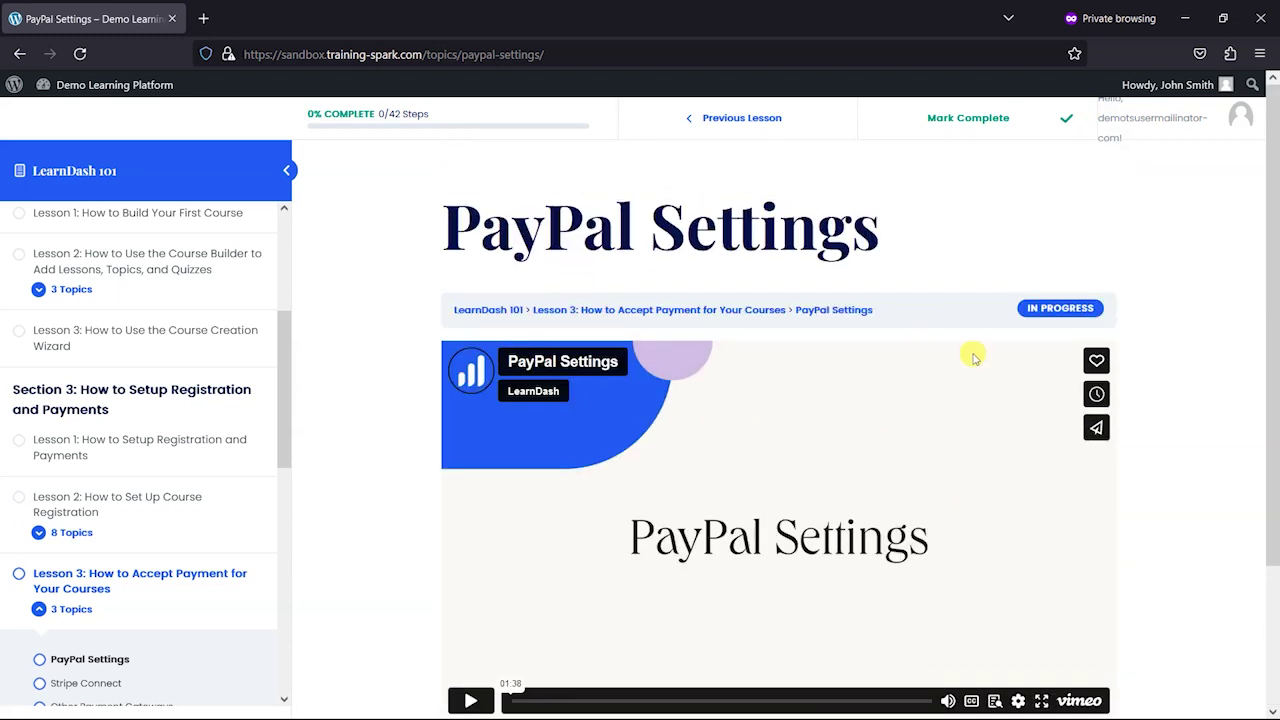
pyautogui.scroll(-3, 955, 410)
pyautogui.click(766, 593)
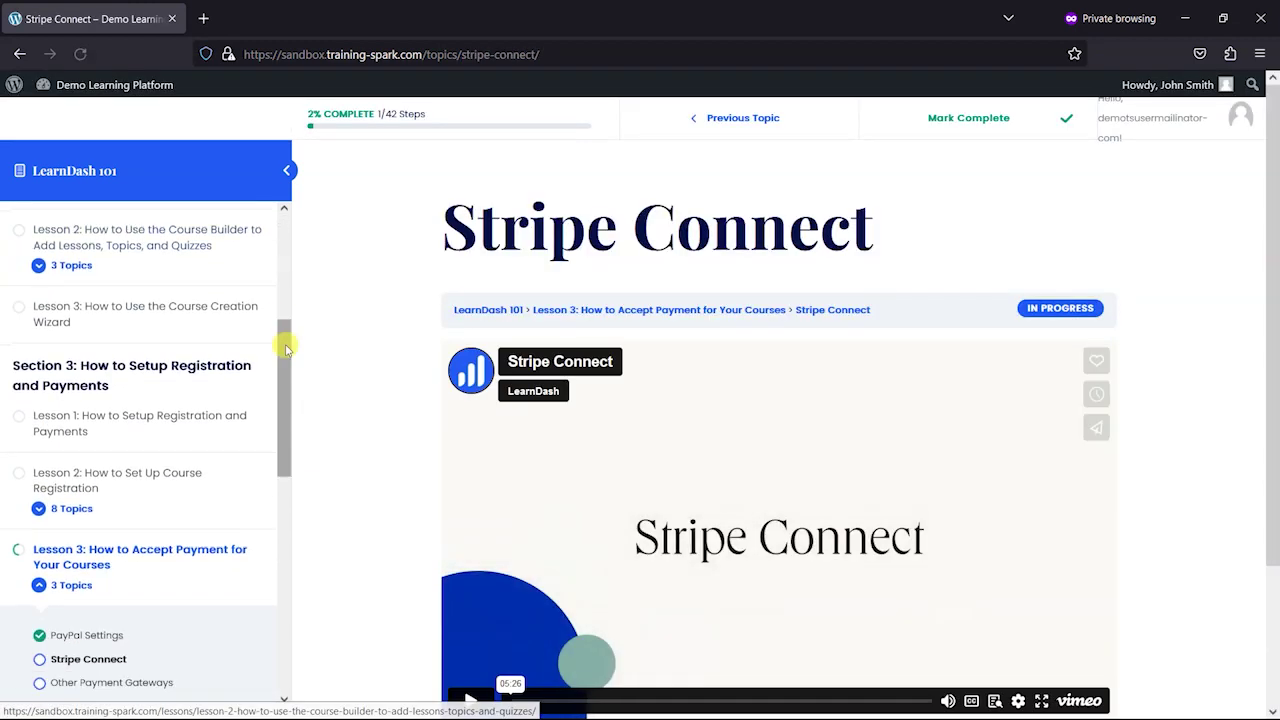
pyautogui.moveTo(285, 347); pyautogui.dragTo(271, 263)
pyautogui.scroll(-4, 100, 434)
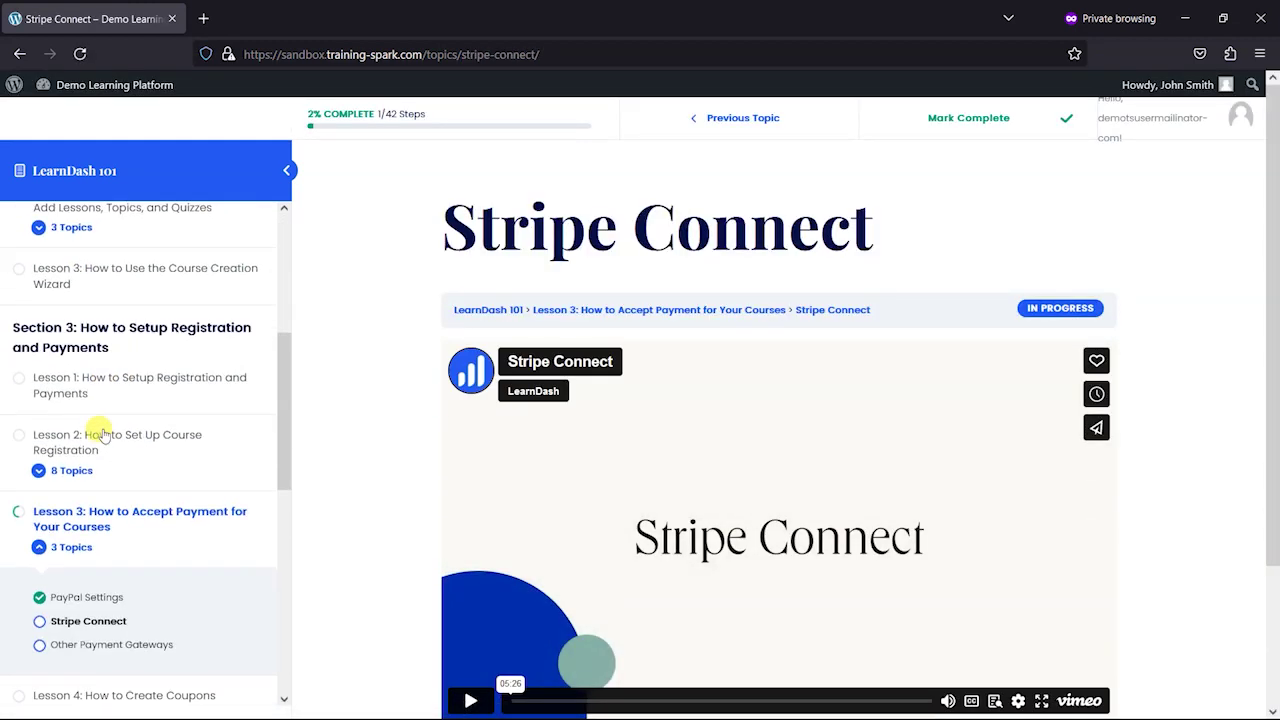
pyautogui.scroll(4, 101, 432)
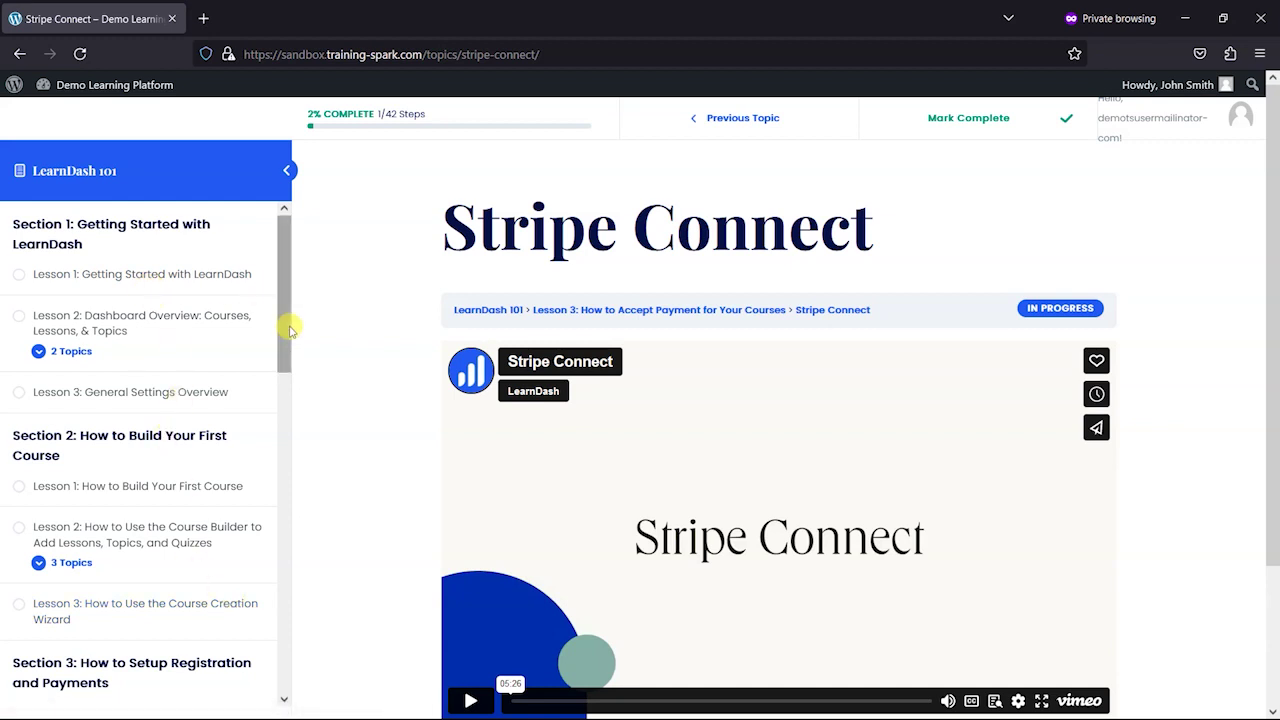
pyautogui.moveTo(290, 330); pyautogui.dragTo(283, 386)
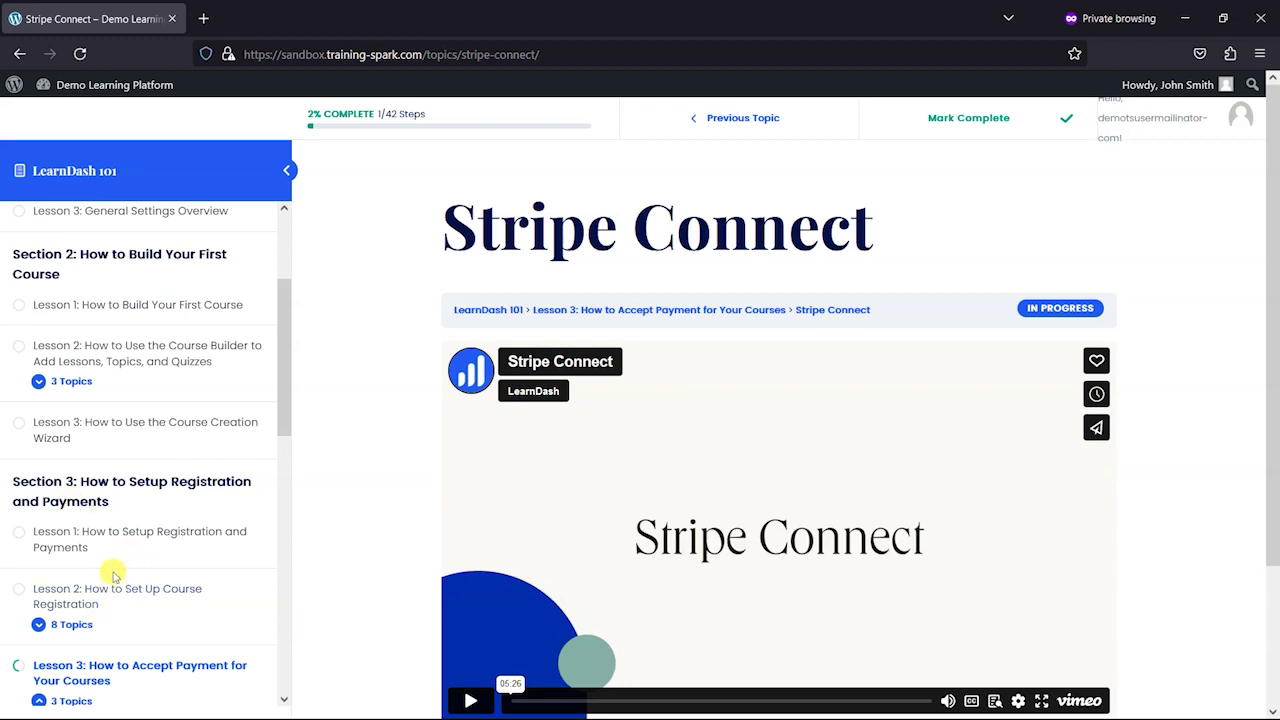